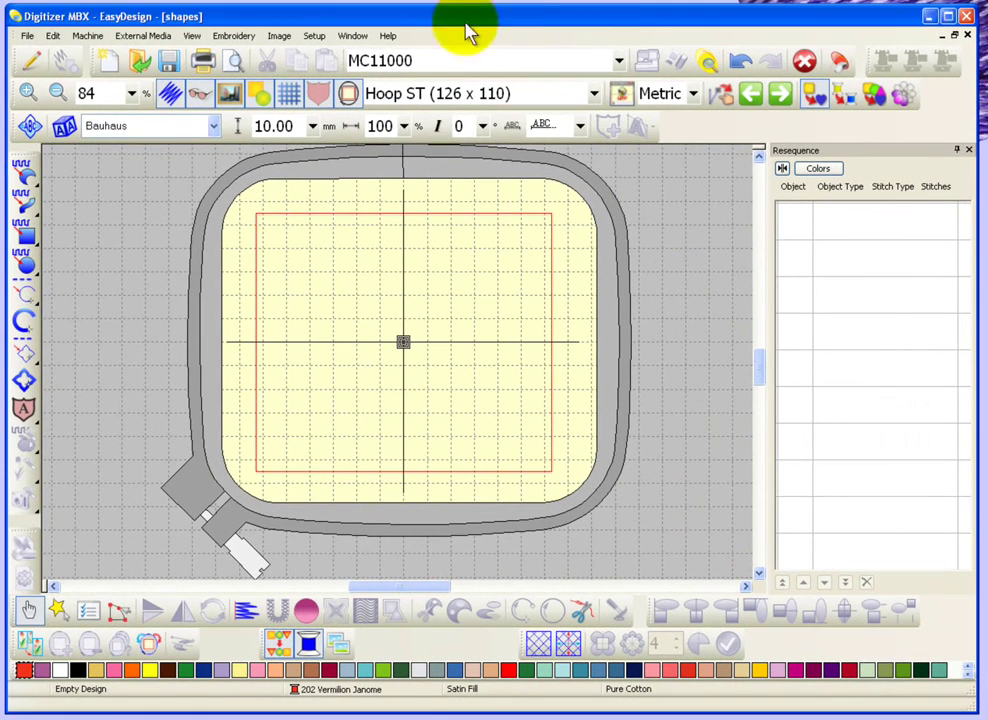
Insert the Border2 flower border bitmap from the Embroidery Album, keeping Bmp Files as the file type
{"action": "left_click", "coordinate": [283, 38]}
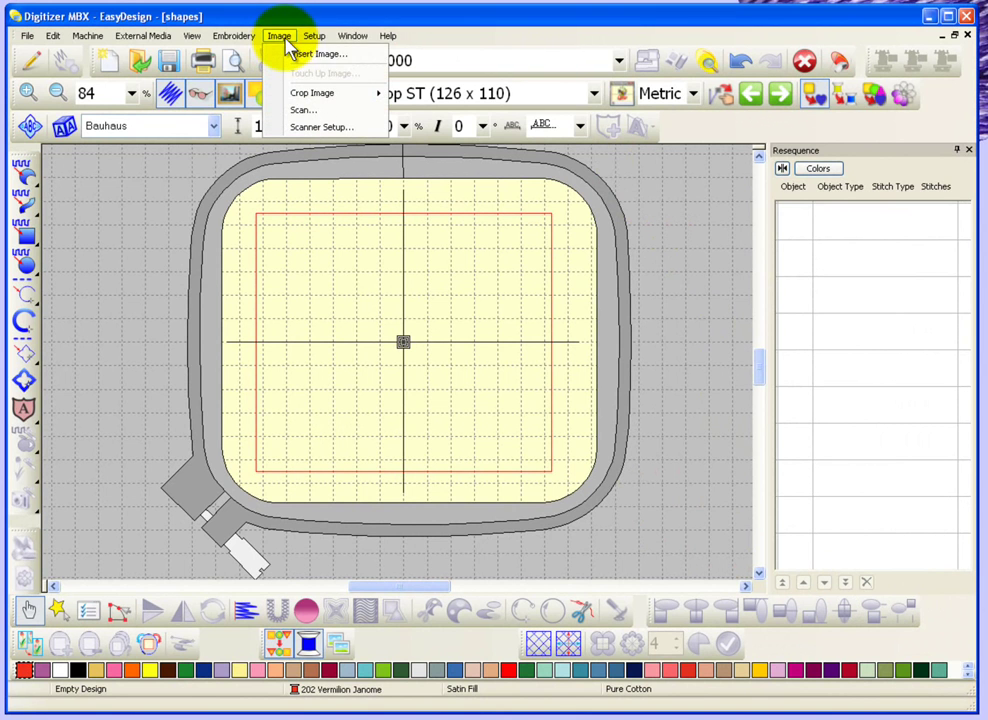
{"action": "left_click", "coordinate": [366, 56]}
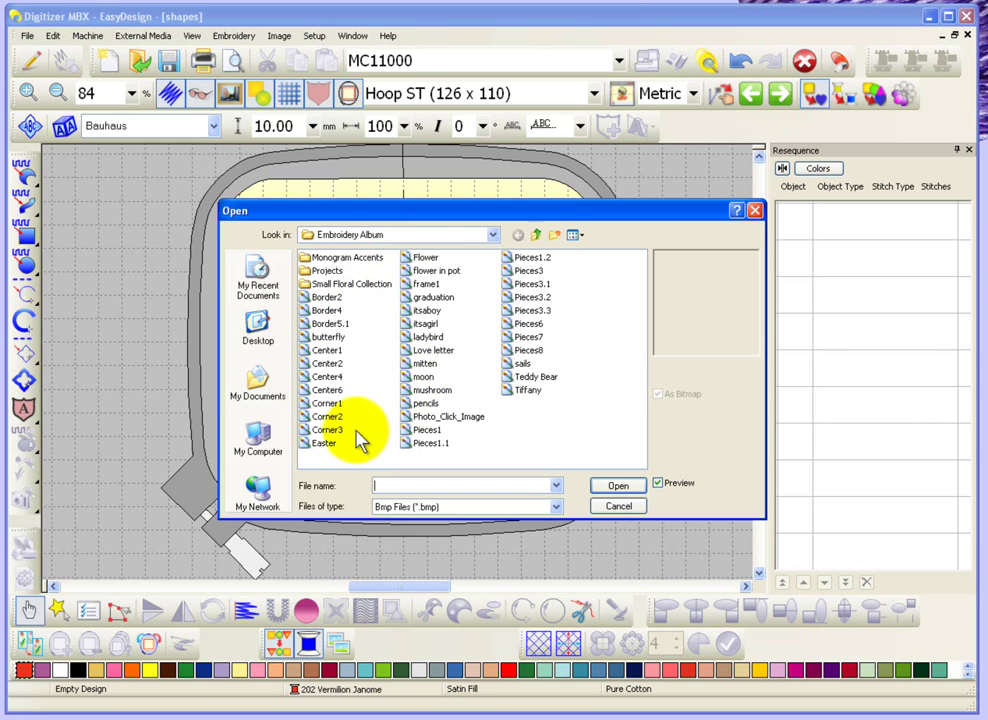
{"action": "left_click", "coordinate": [326, 298]}
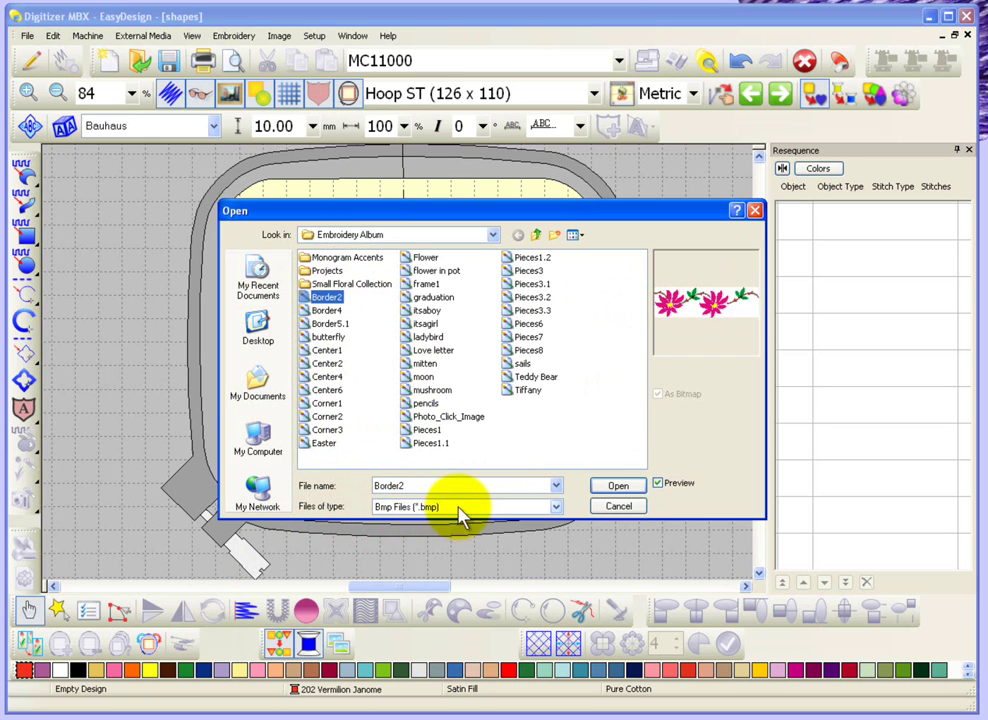
{"action": "left_click", "coordinate": [556, 508]}
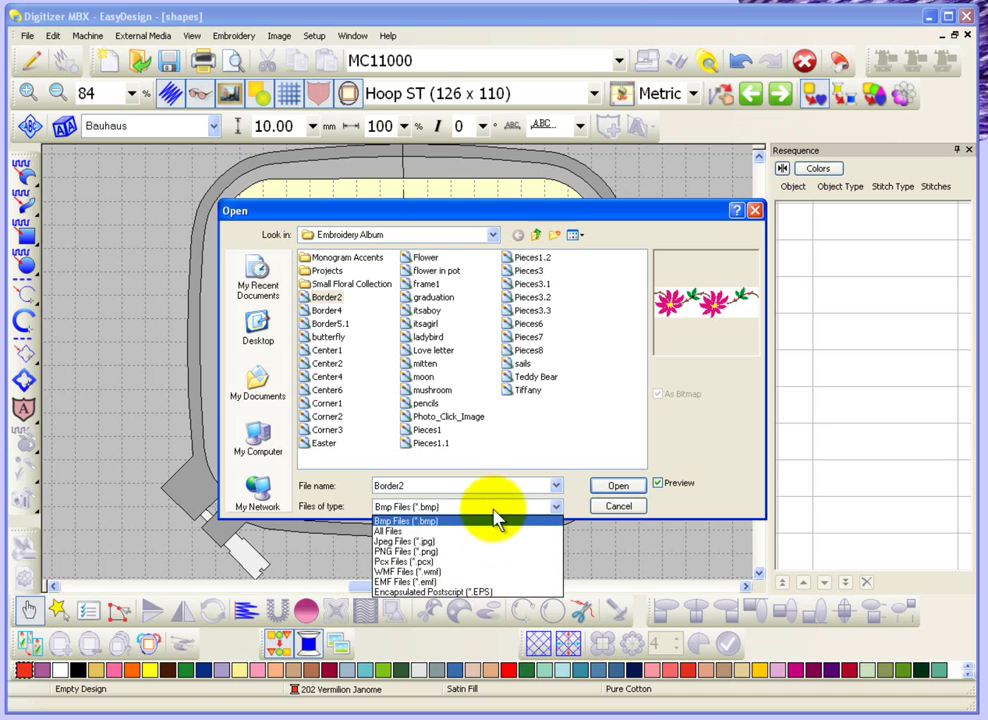
{"action": "left_click", "coordinate": [446, 522]}
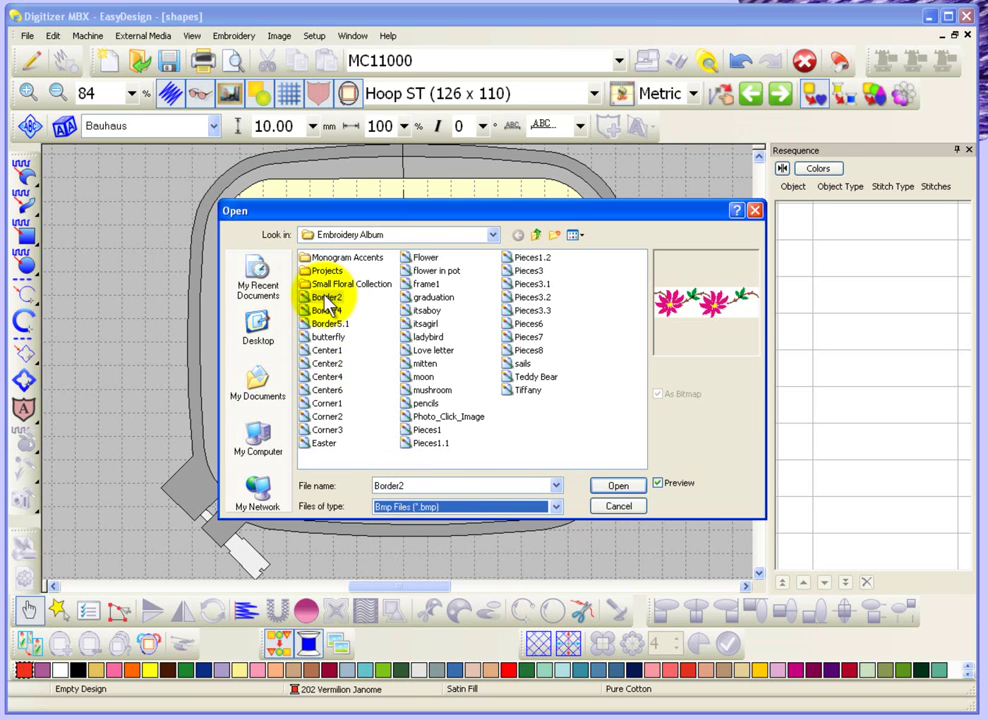
{"action": "left_click", "coordinate": [617, 486]}
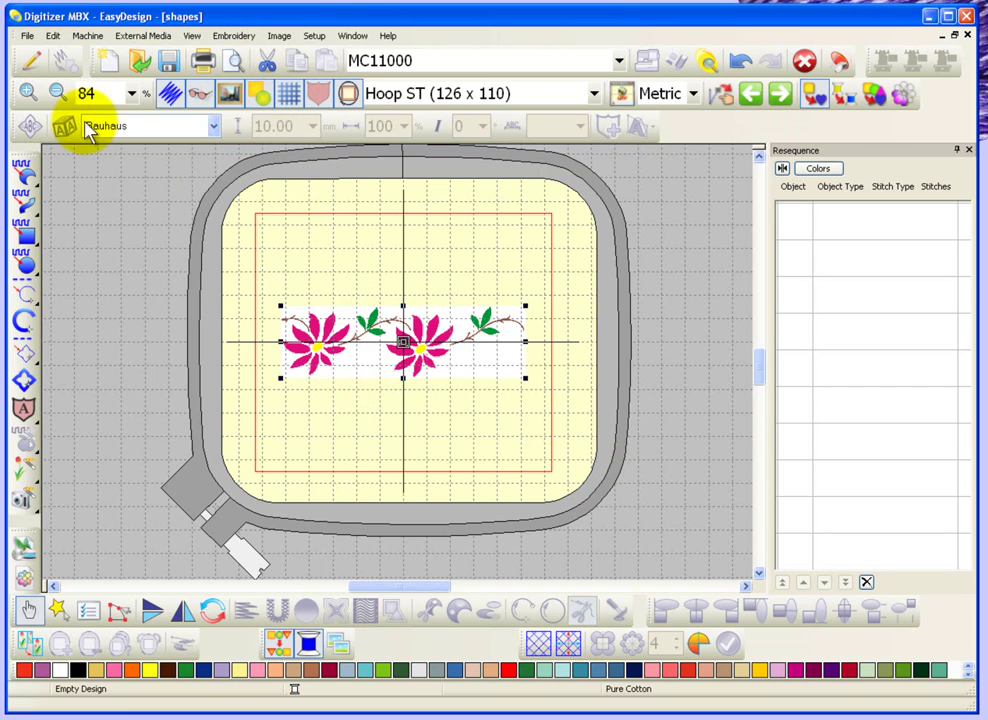
In graphics mode, draw a wide rectangle above the flower border
{"action": "left_click", "coordinate": [33, 66]}
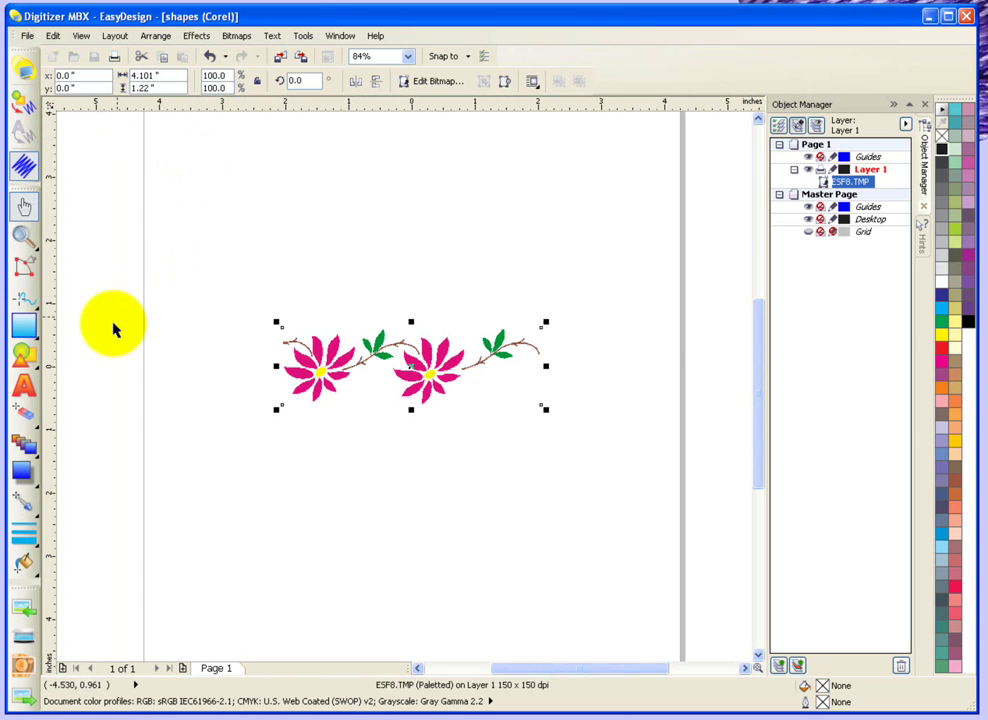
{"action": "left_click", "coordinate": [26, 332]}
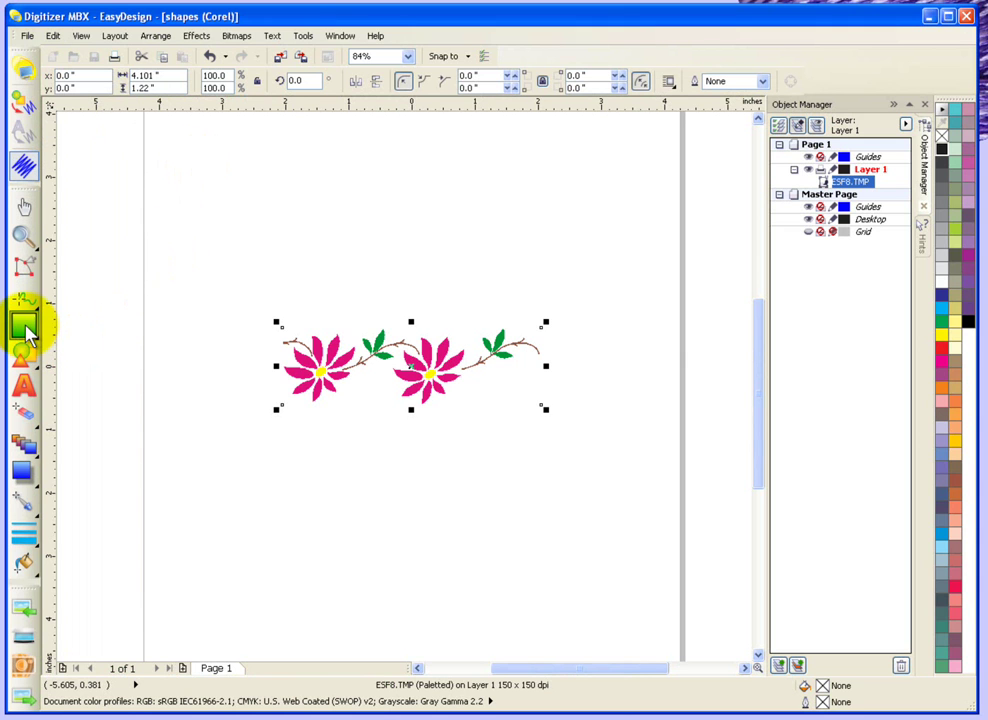
{"action": "left_click_drag", "start_coordinate": [261, 217], "coordinate": [522, 297]}
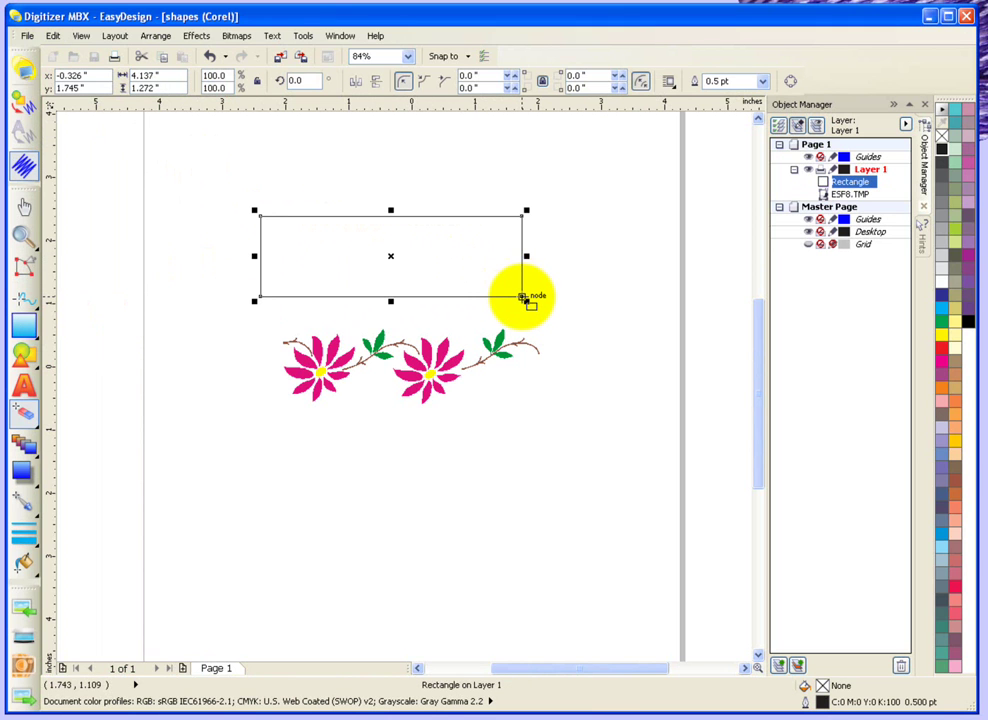
Fill the rectangle red and give it an 8 pt black outline
{"action": "left_click", "coordinate": [941, 346]}
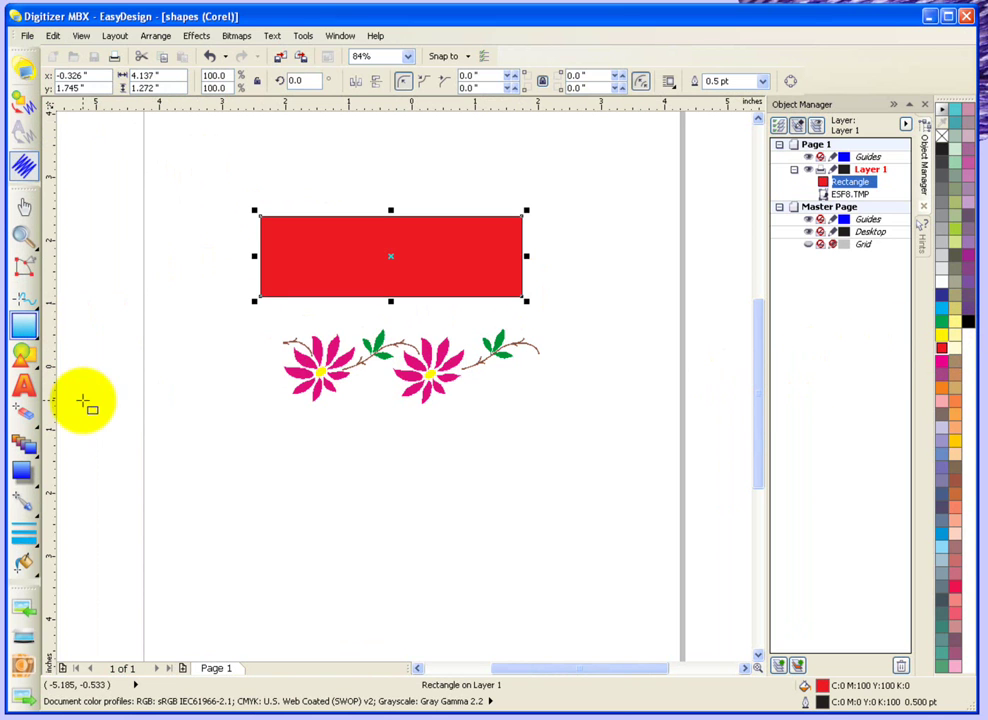
{"action": "left_click", "coordinate": [38, 548]}
{"action": "left_click", "coordinate": [234, 546]}
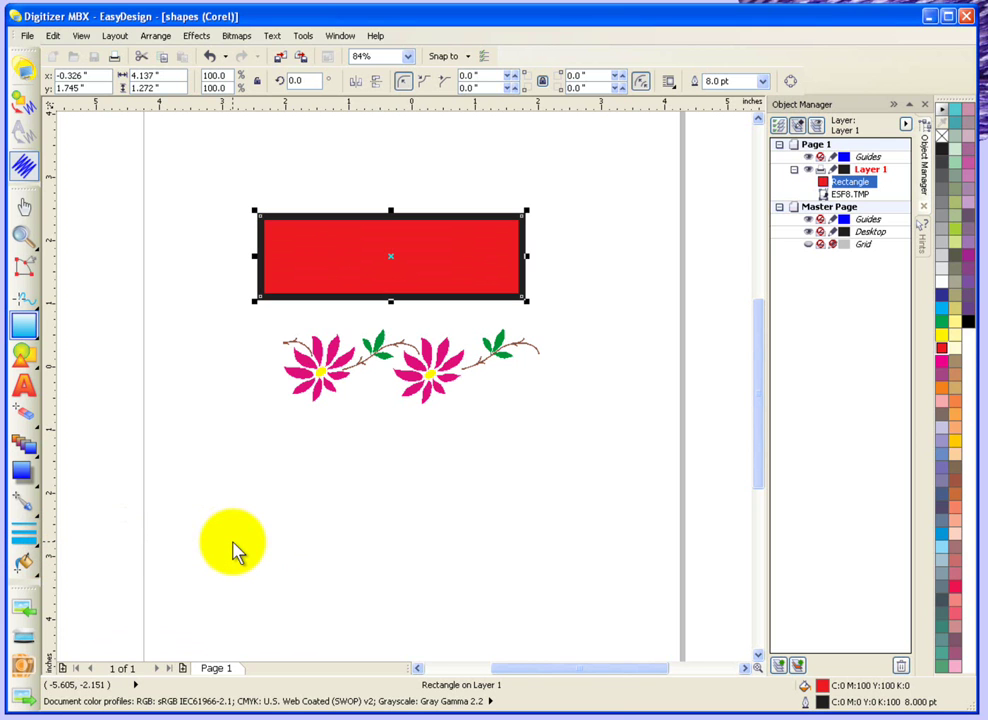
Switch to embroidery mode, then turn Display Images and Display Vectors off and back on
{"action": "left_click", "coordinate": [20, 70]}
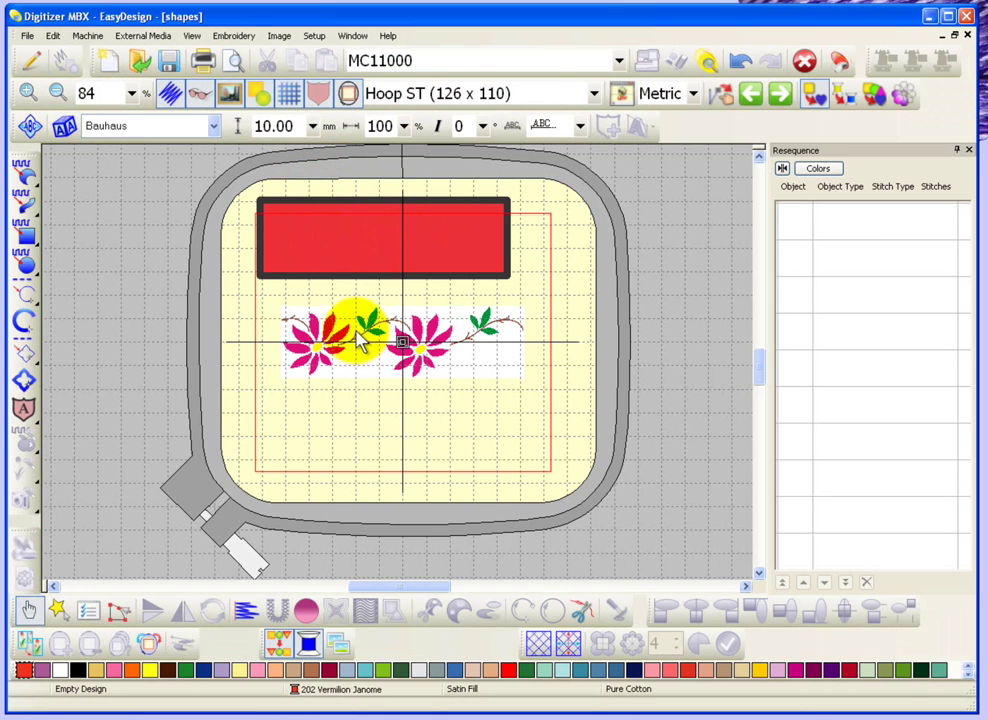
{"action": "left_click", "coordinate": [231, 97]}
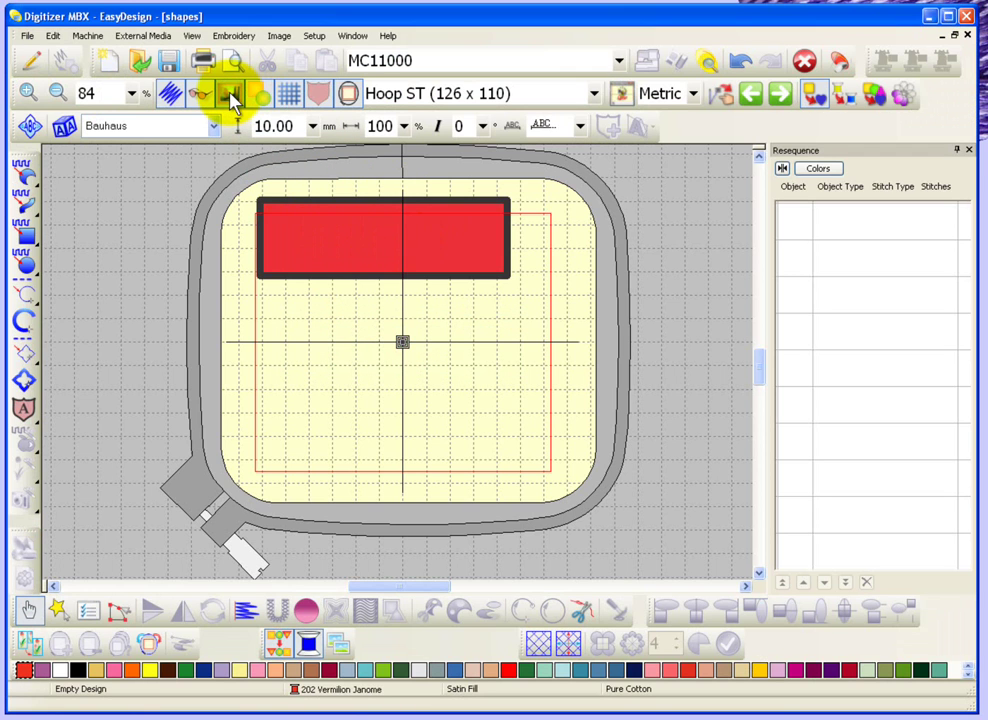
{"action": "left_click", "coordinate": [231, 97]}
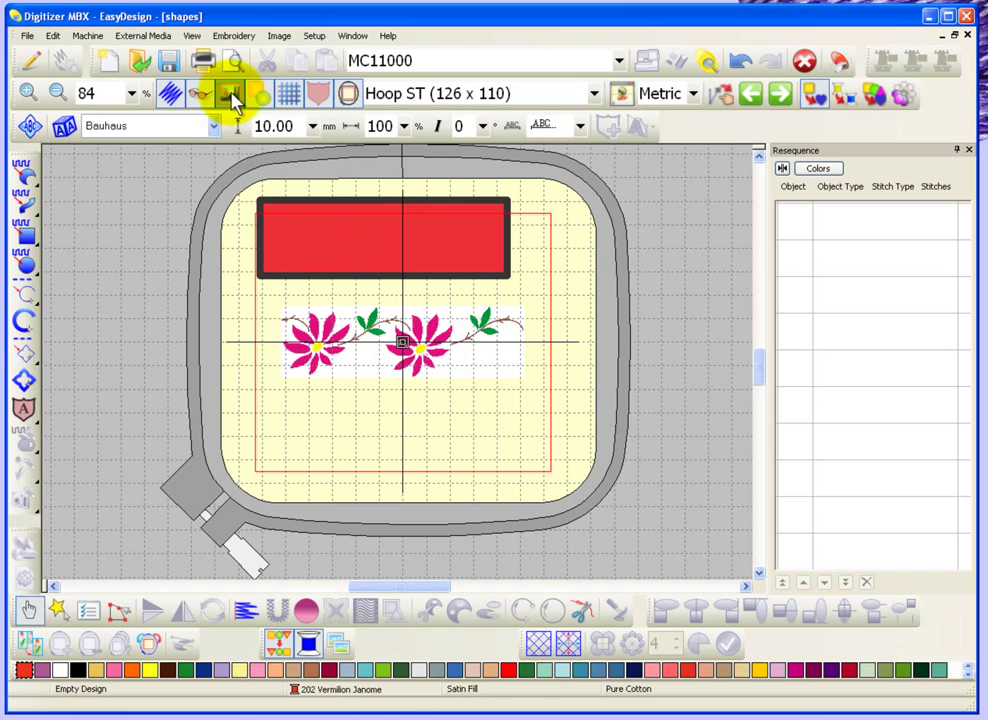
{"action": "left_click", "coordinate": [265, 100]}
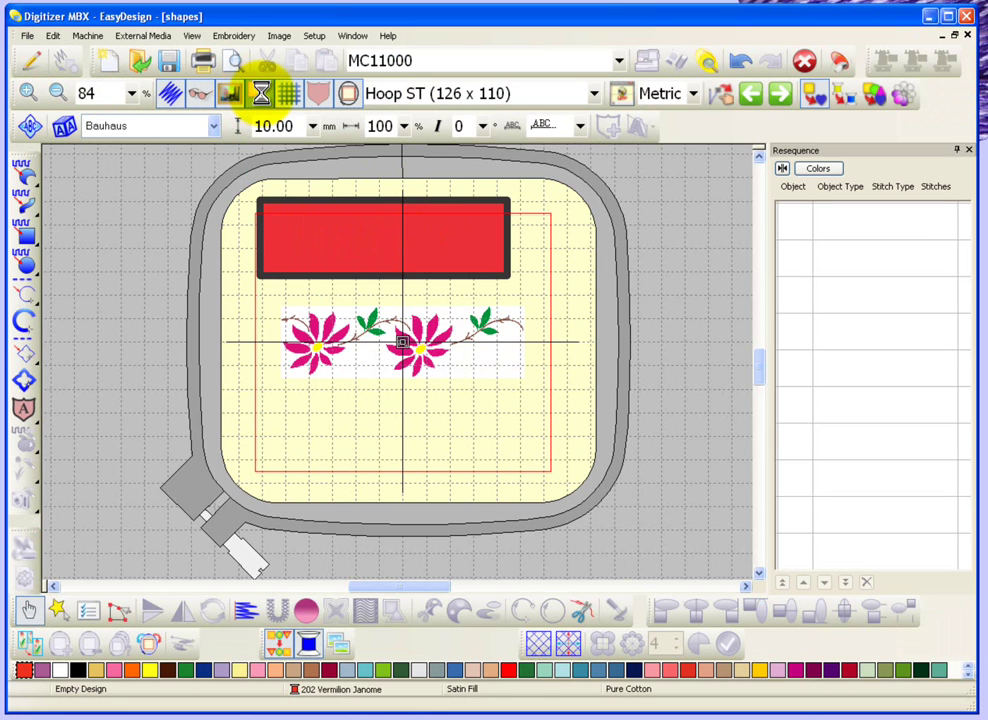
{"action": "left_click", "coordinate": [264, 98]}
{"action": "left_click", "coordinate": [33, 63]}
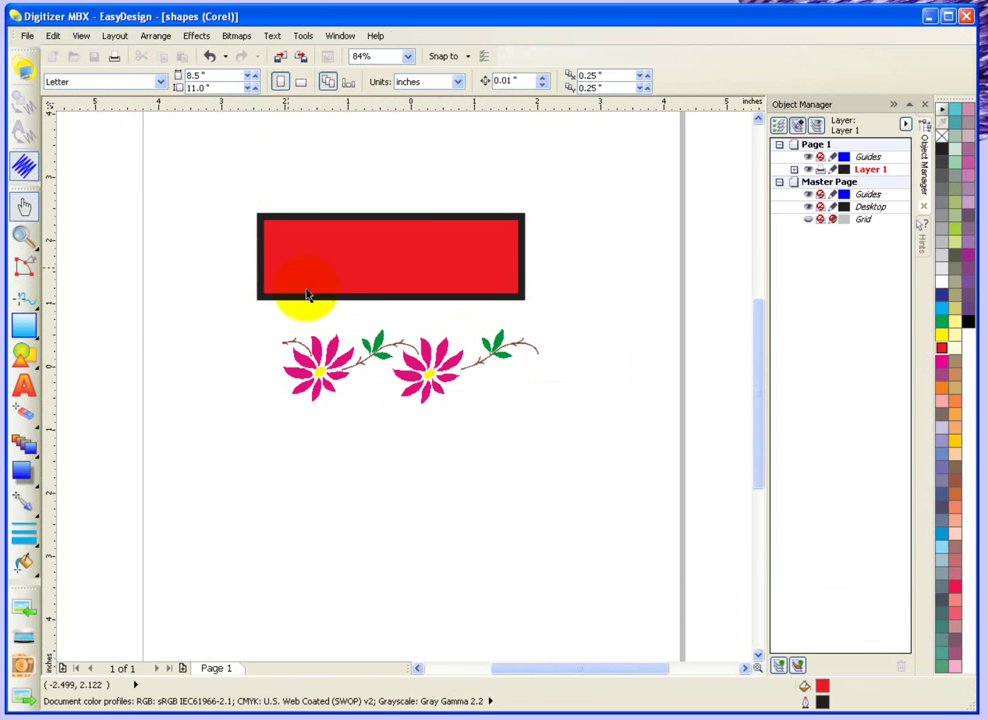
{"action": "left_click", "coordinate": [340, 378]}
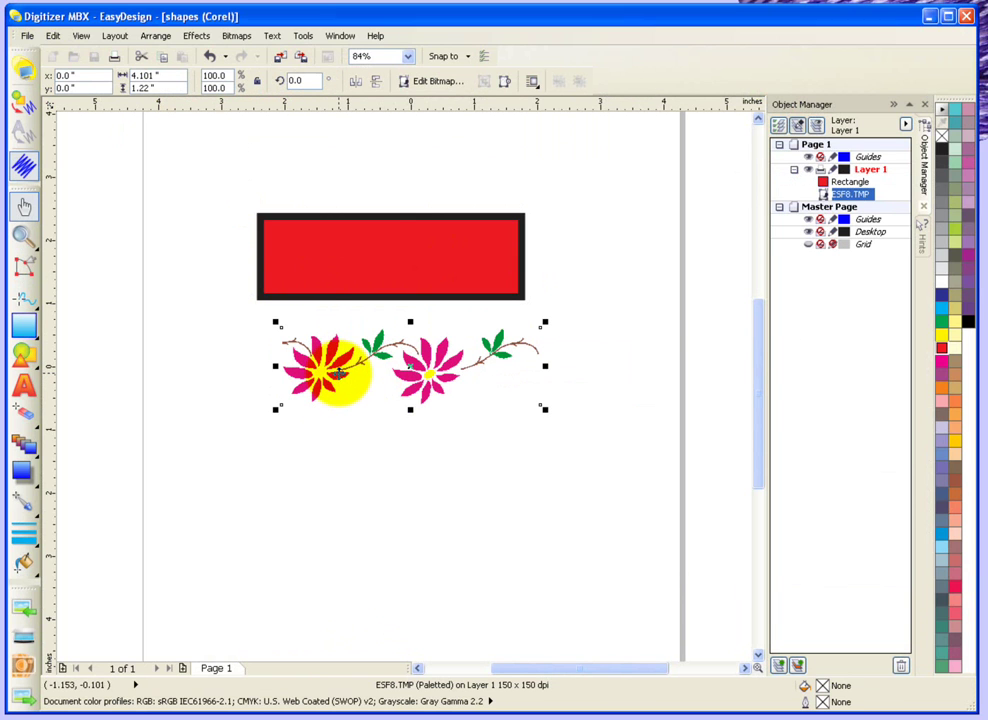
{"action": "left_click", "coordinate": [353, 231]}
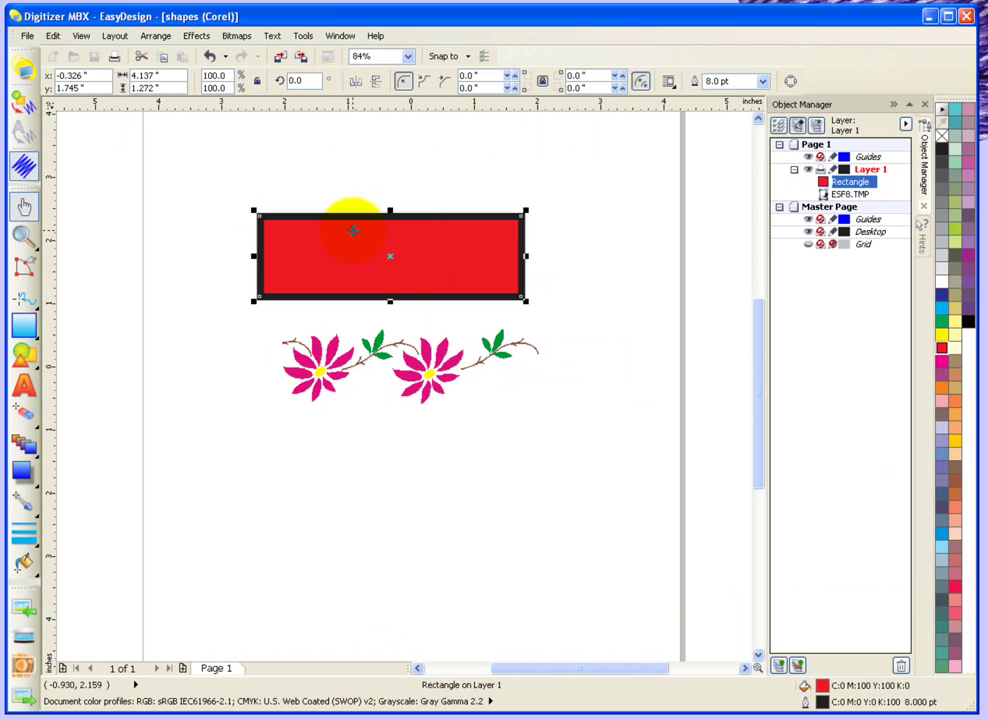
{"action": "left_click", "coordinate": [330, 162]}
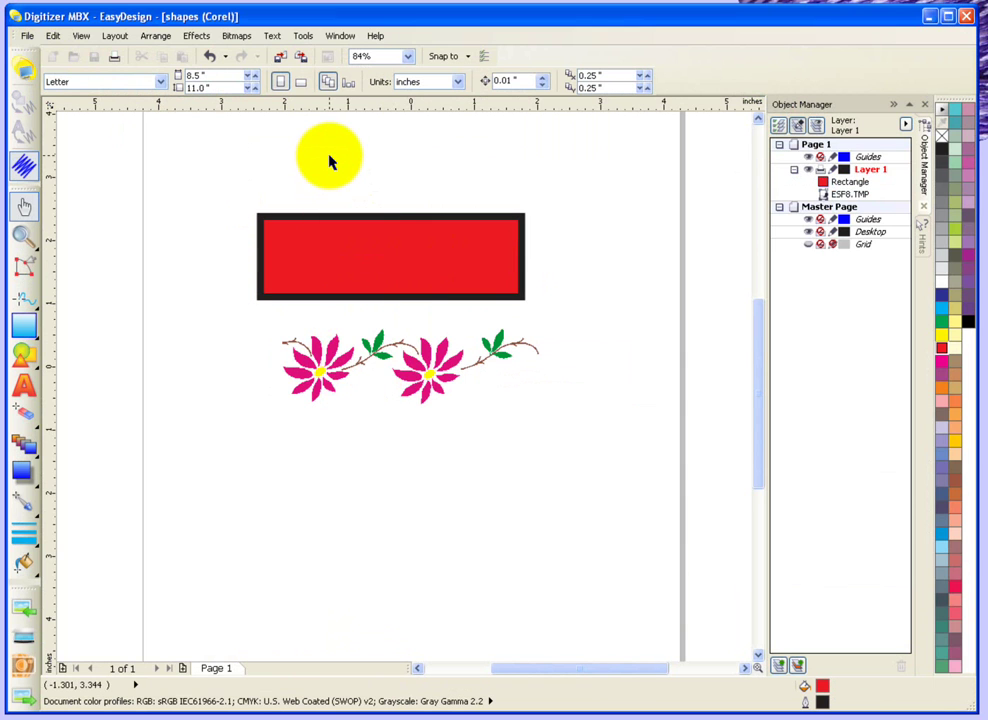
{"action": "left_click", "coordinate": [28, 37]}
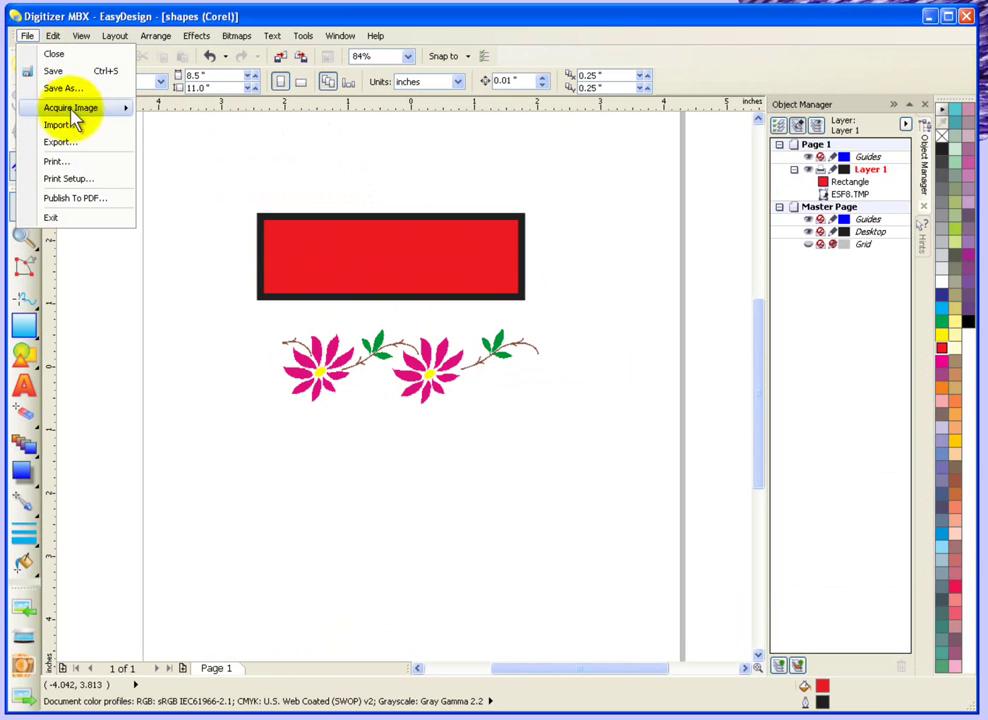
{"action": "left_click", "coordinate": [157, 132]}
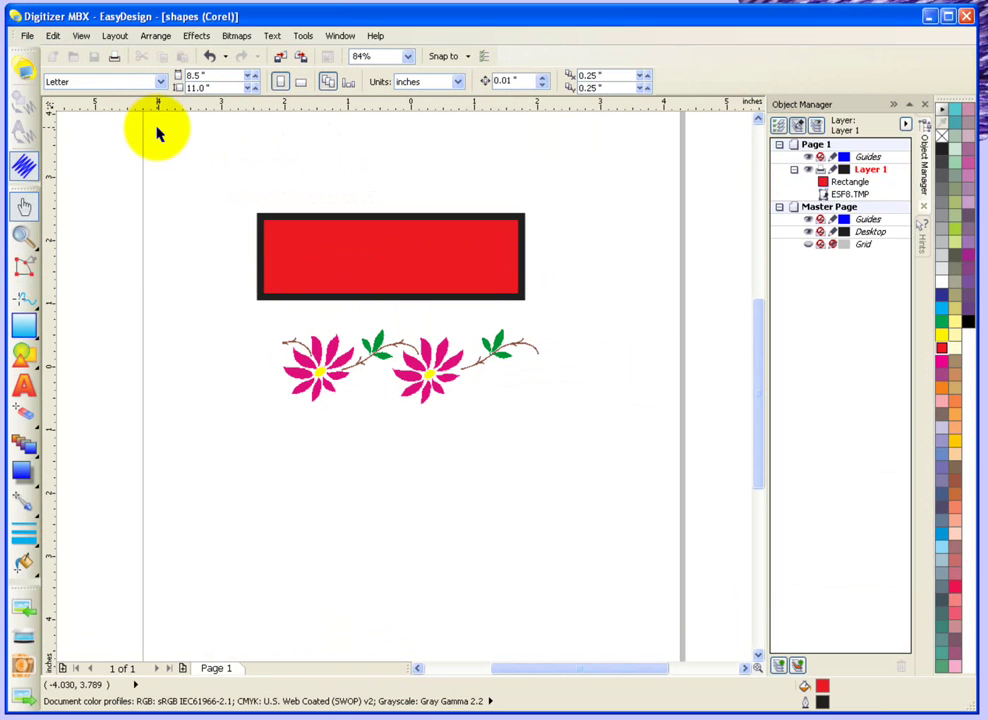
Open the Import dialog on the Weather folder and scroll through the Files of type formats
{"action": "left_click", "coordinate": [24, 612]}
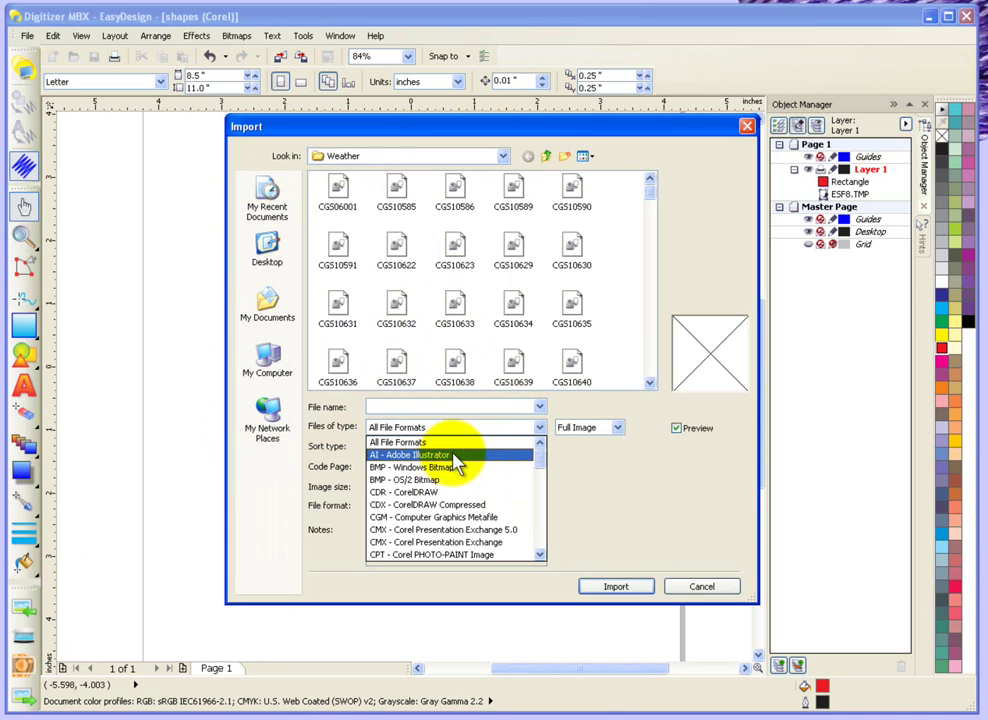
{"action": "left_click", "coordinate": [540, 554]}
{"action": "left_click", "coordinate": [540, 554]}
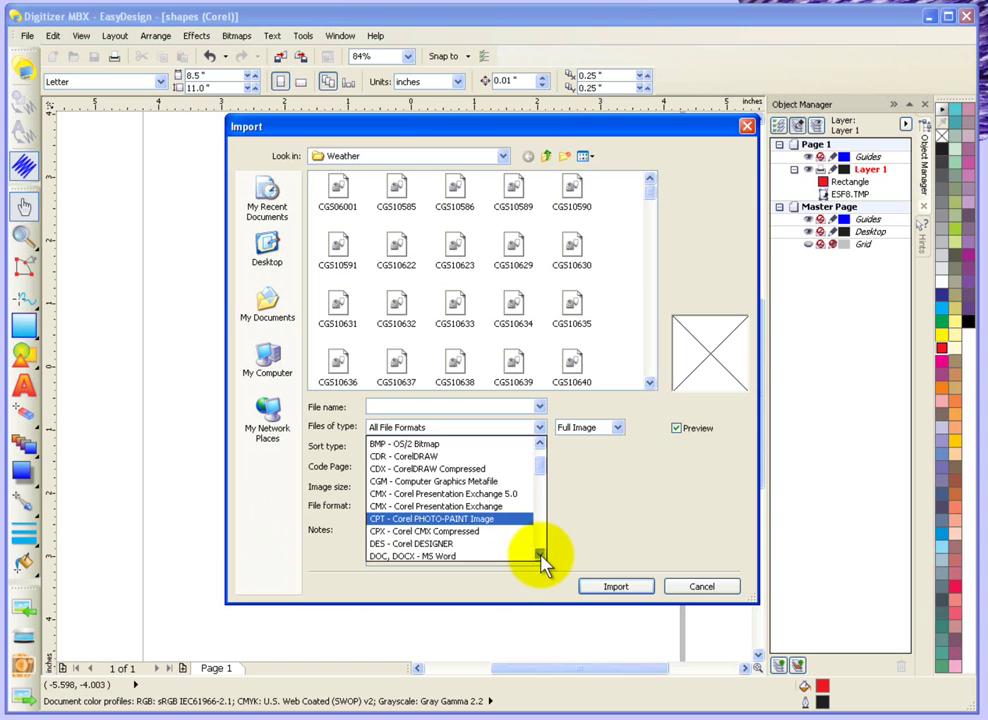
{"action": "left_click", "coordinate": [540, 554]}
{"action": "left_click", "coordinate": [540, 554]}
{"action": "left_click", "coordinate": [540, 554]}
{"action": "left_click", "coordinate": [540, 554]}
{"action": "left_click", "coordinate": [540, 554]}
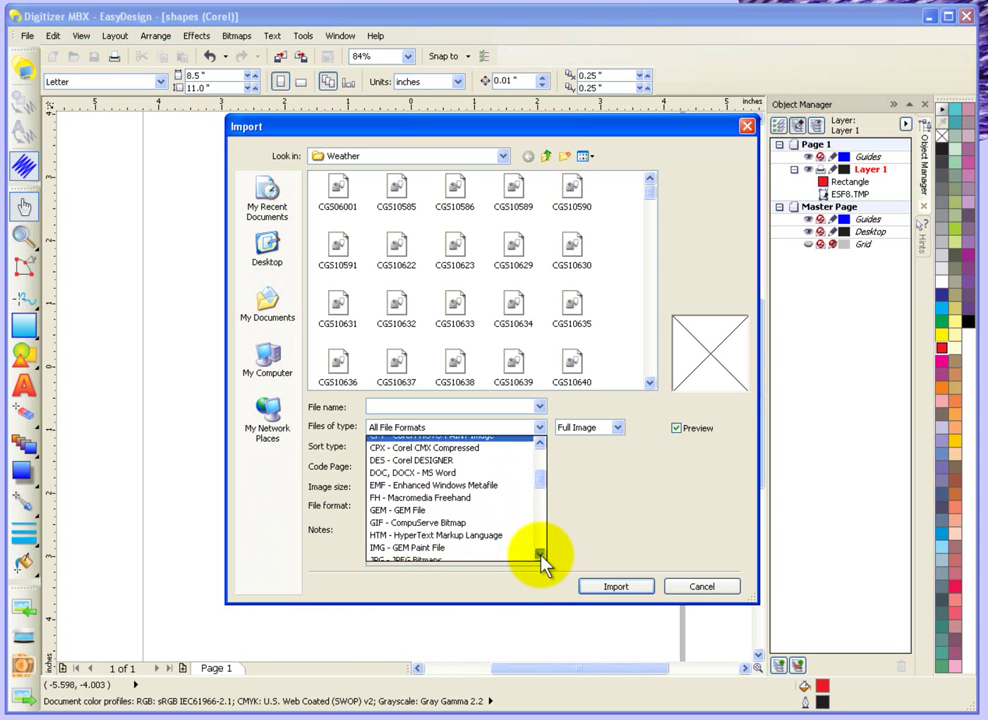
{"action": "left_click", "coordinate": [540, 554]}
{"action": "left_click", "coordinate": [540, 554]}
{"action": "left_click", "coordinate": [540, 554]}
{"action": "left_click", "coordinate": [540, 554]}
{"action": "left_click", "coordinate": [540, 554]}
{"action": "left_click", "coordinate": [540, 554]}
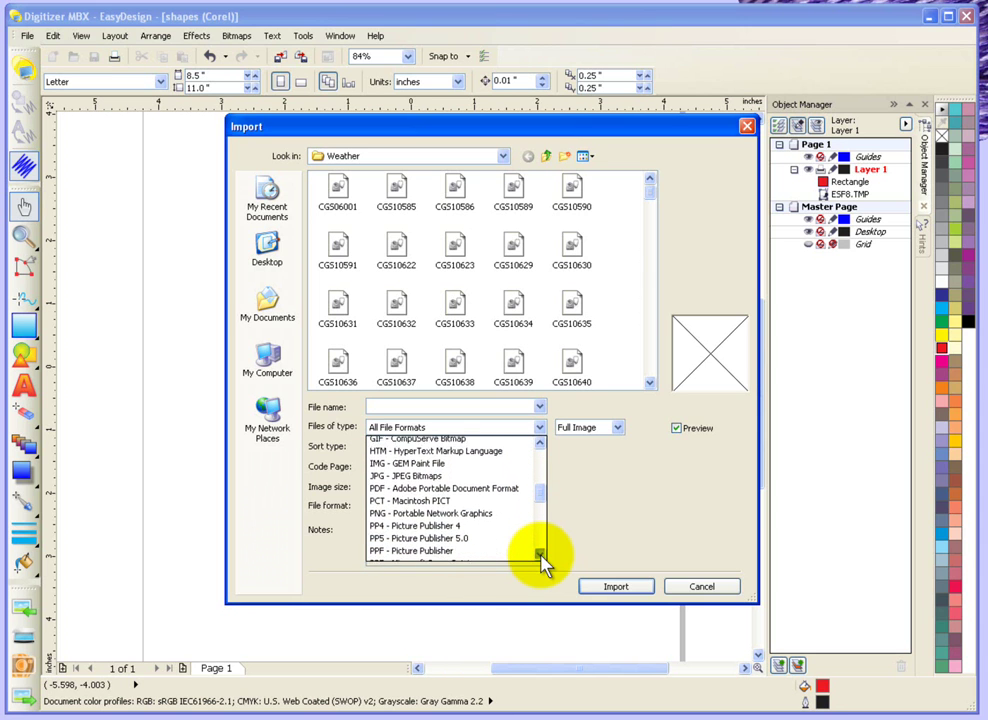
{"action": "left_click", "coordinate": [540, 554]}
{"action": "left_click", "coordinate": [540, 554]}
{"action": "left_click", "coordinate": [540, 554]}
{"action": "left_click", "coordinate": [540, 554]}
{"action": "left_click", "coordinate": [540, 554]}
{"action": "left_click", "coordinate": [540, 554]}
{"action": "left_click", "coordinate": [540, 554]}
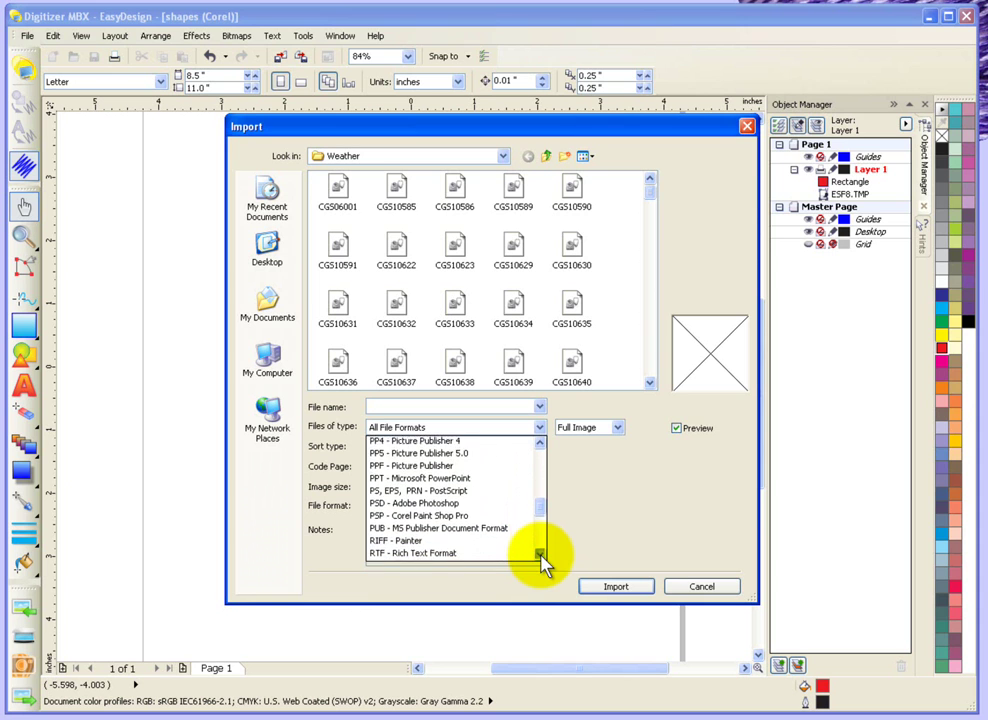
{"action": "left_click", "coordinate": [540, 554]}
{"action": "left_click", "coordinate": [540, 554]}
{"action": "left_click", "coordinate": [540, 554]}
{"action": "left_click", "coordinate": [540, 554]}
{"action": "left_click", "coordinate": [540, 554]}
{"action": "left_click", "coordinate": [540, 554]}
{"action": "left_click", "coordinate": [540, 554]}
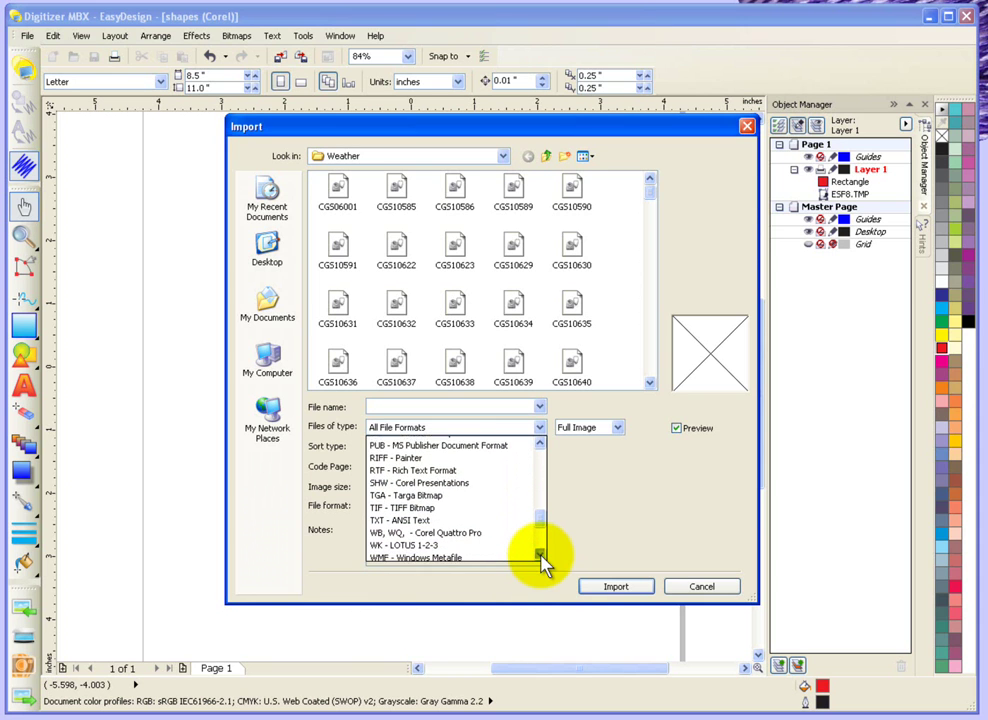
{"action": "left_click", "coordinate": [540, 554]}
{"action": "left_click", "coordinate": [540, 554]}
{"action": "left_click", "coordinate": [540, 554]}
{"action": "left_click", "coordinate": [540, 554]}
{"action": "left_click", "coordinate": [540, 554]}
{"action": "left_click", "coordinate": [540, 554]}
{"action": "left_click", "coordinate": [540, 554]}
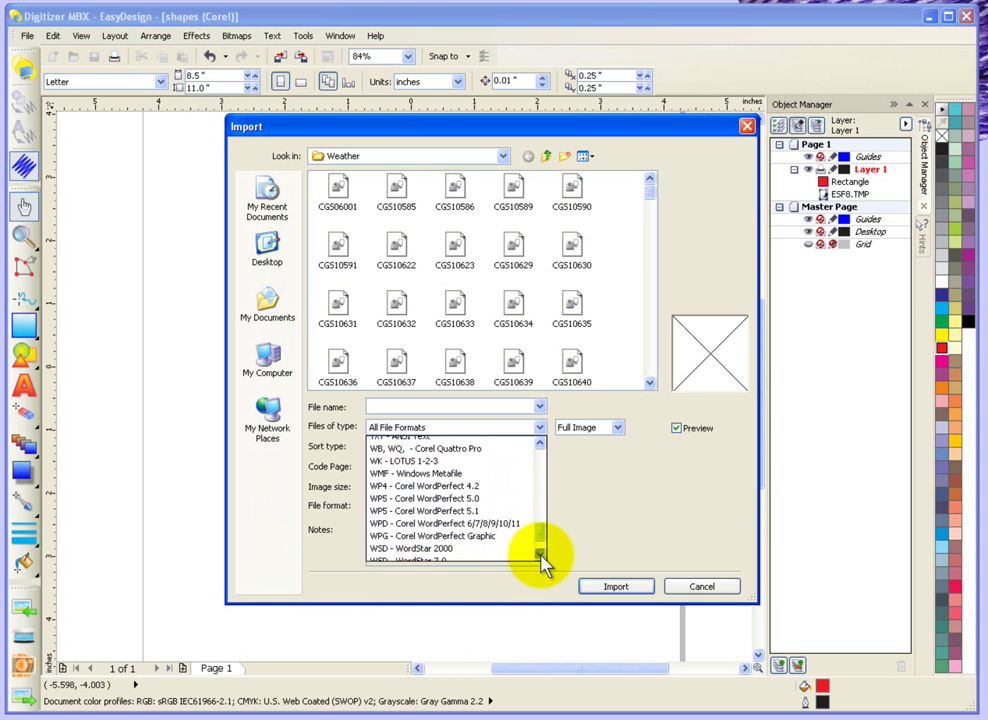
{"action": "left_click", "coordinate": [540, 554]}
{"action": "left_click", "coordinate": [540, 554]}
{"action": "left_click", "coordinate": [540, 554]}
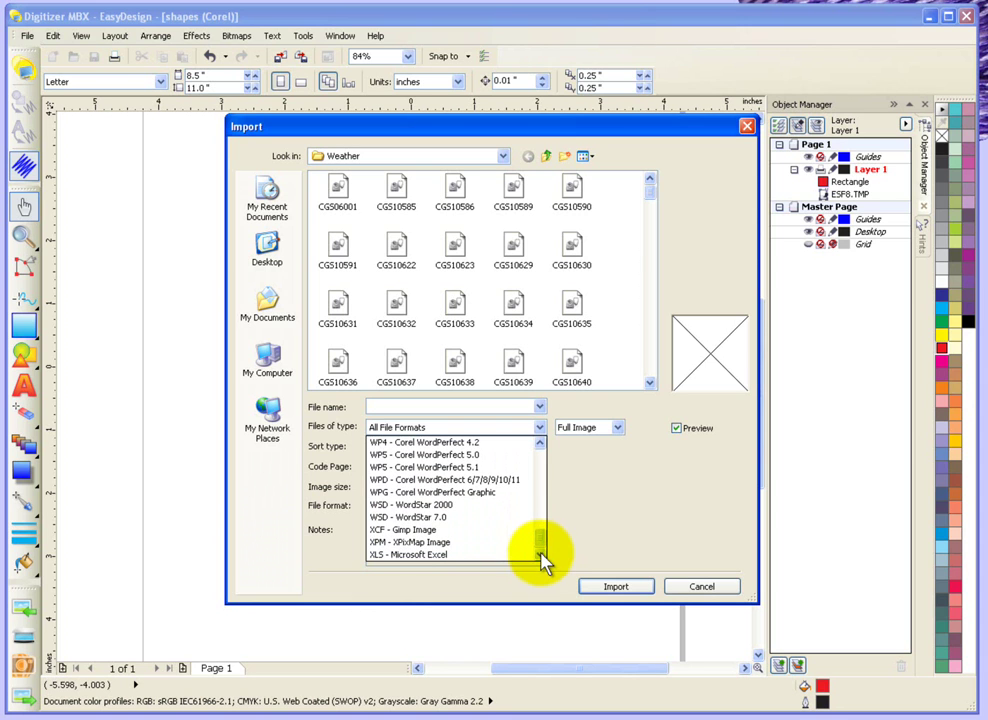
Import CGS10585, place it below the flowers and enlarge it to 4.121 x 3.001 in
{"action": "left_click_drag", "start_coordinate": [540, 543], "coordinate": [540, 457]}
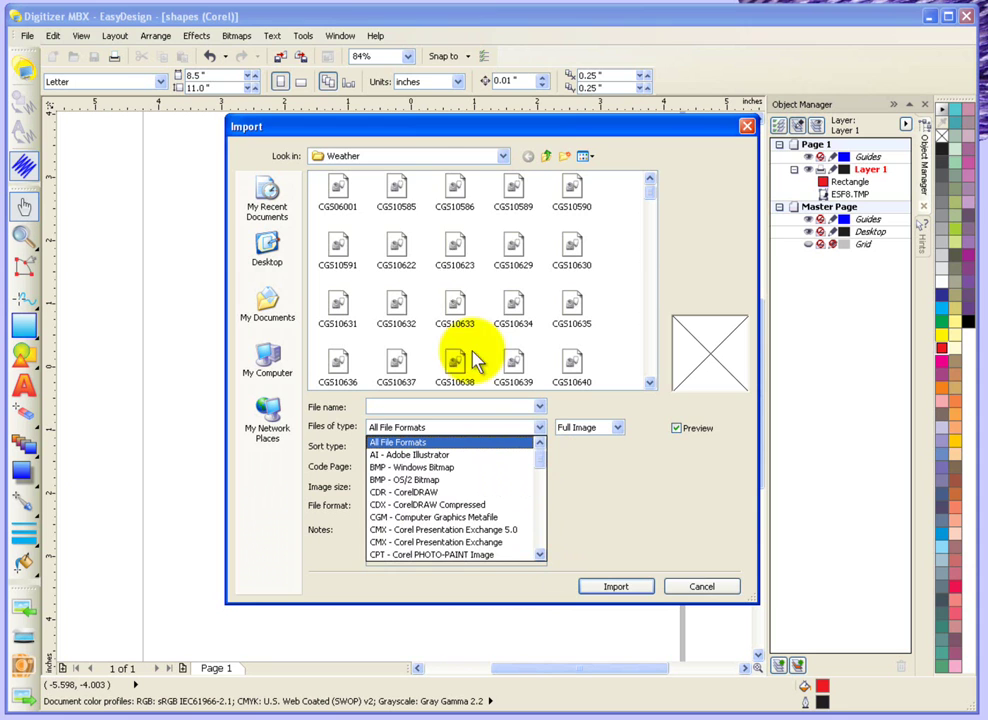
{"action": "left_click", "coordinate": [403, 193]}
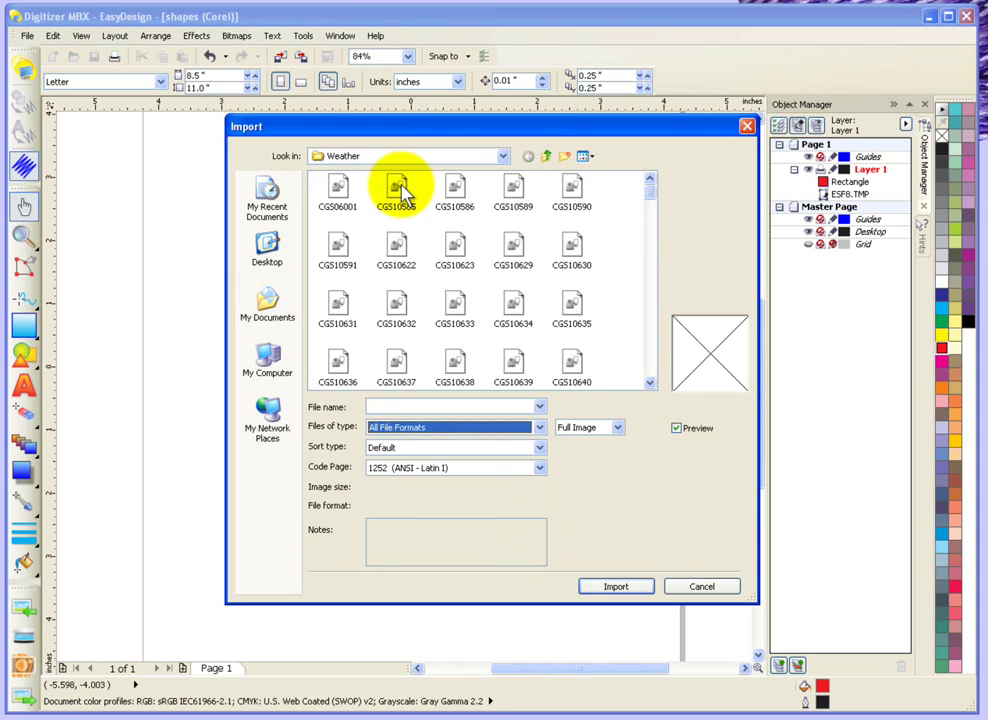
{"action": "left_click", "coordinate": [401, 192]}
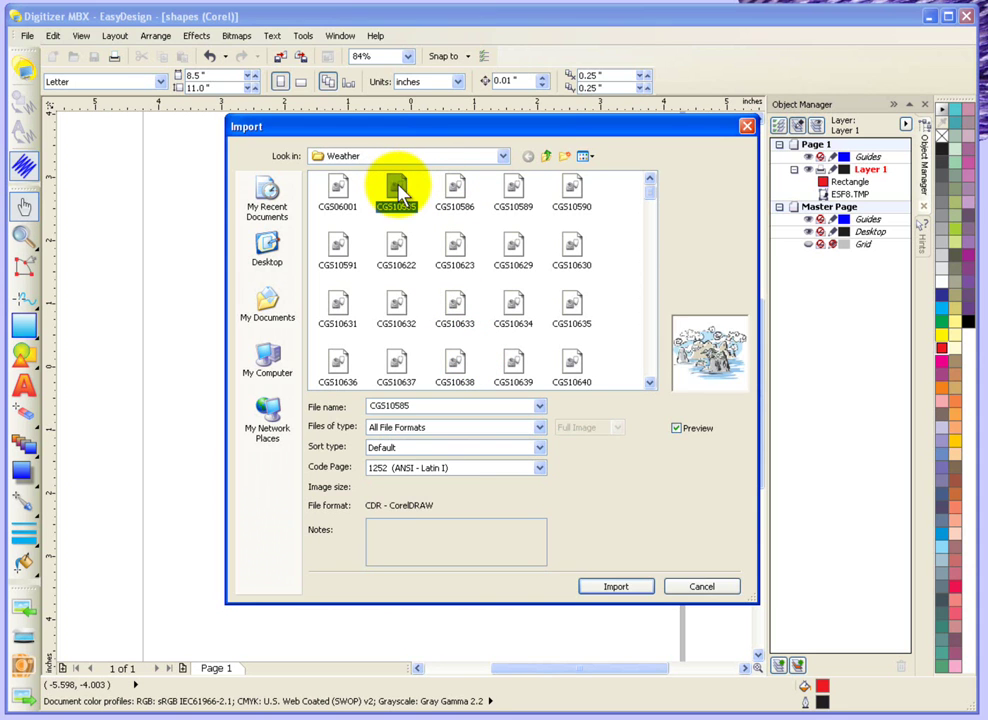
{"action": "left_click", "coordinate": [616, 588]}
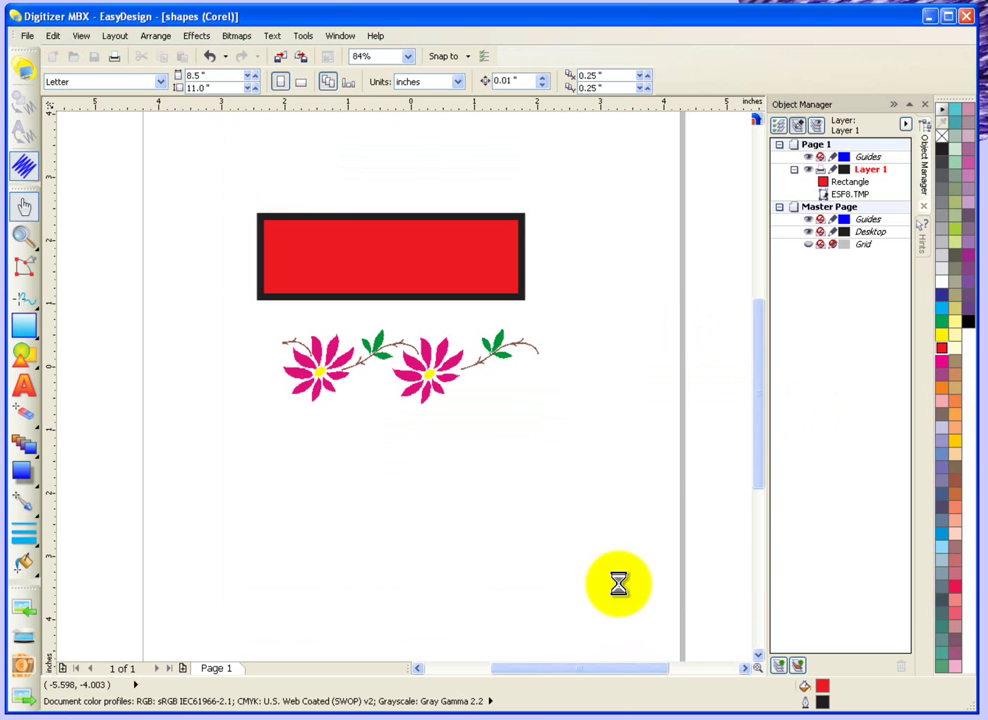
{"action": "left_click", "coordinate": [250, 410]}
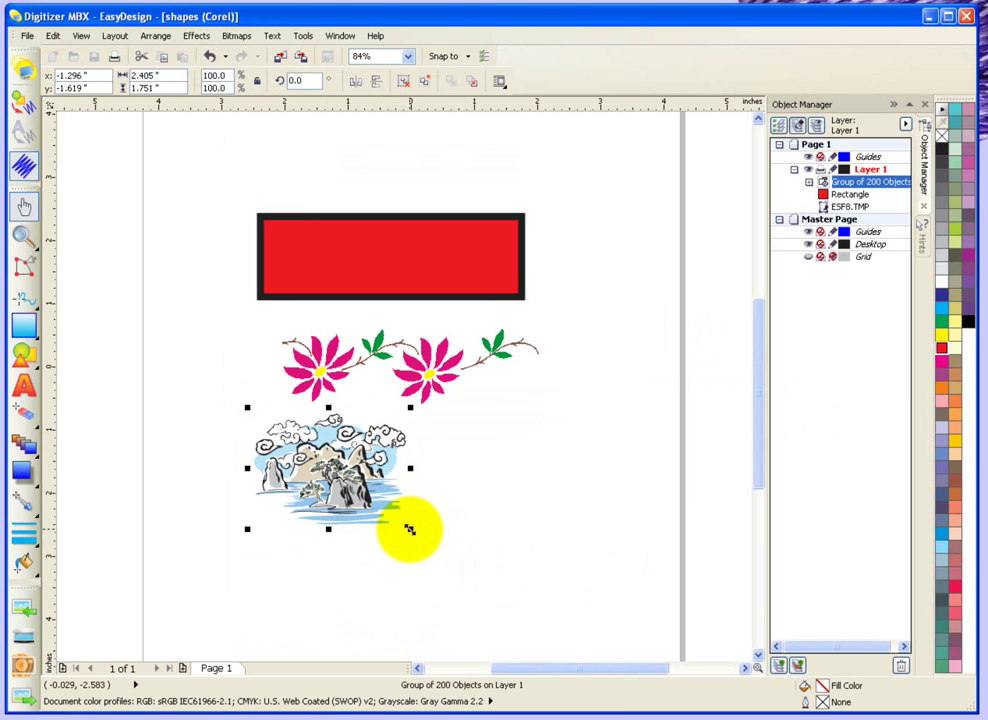
{"action": "left_click_drag", "start_coordinate": [412, 529], "coordinate": [522, 610]}
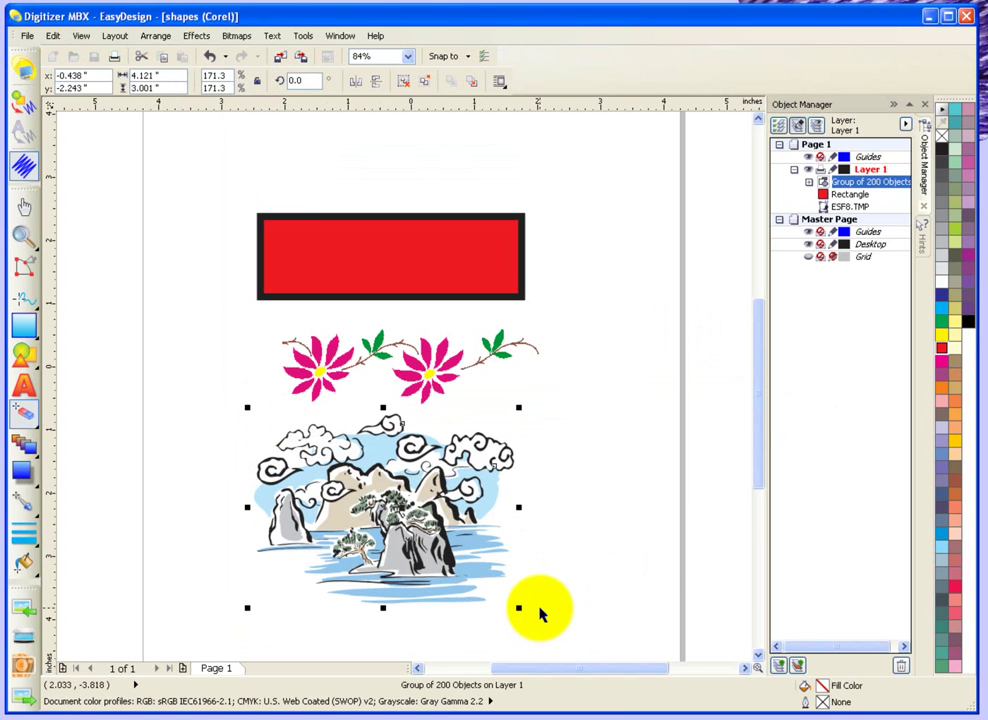
Return to the embroidery hoop view showing the clip art beneath the border and red rectangle
{"action": "left_click", "coordinate": [26, 72]}
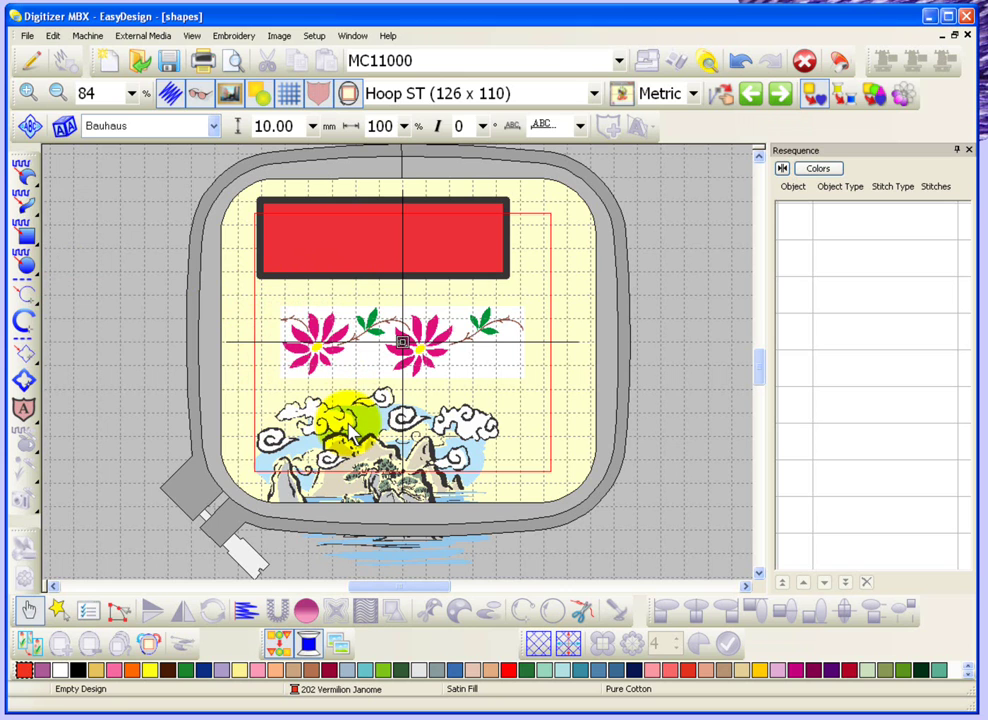
{"action": "left_click", "coordinate": [33, 65]}
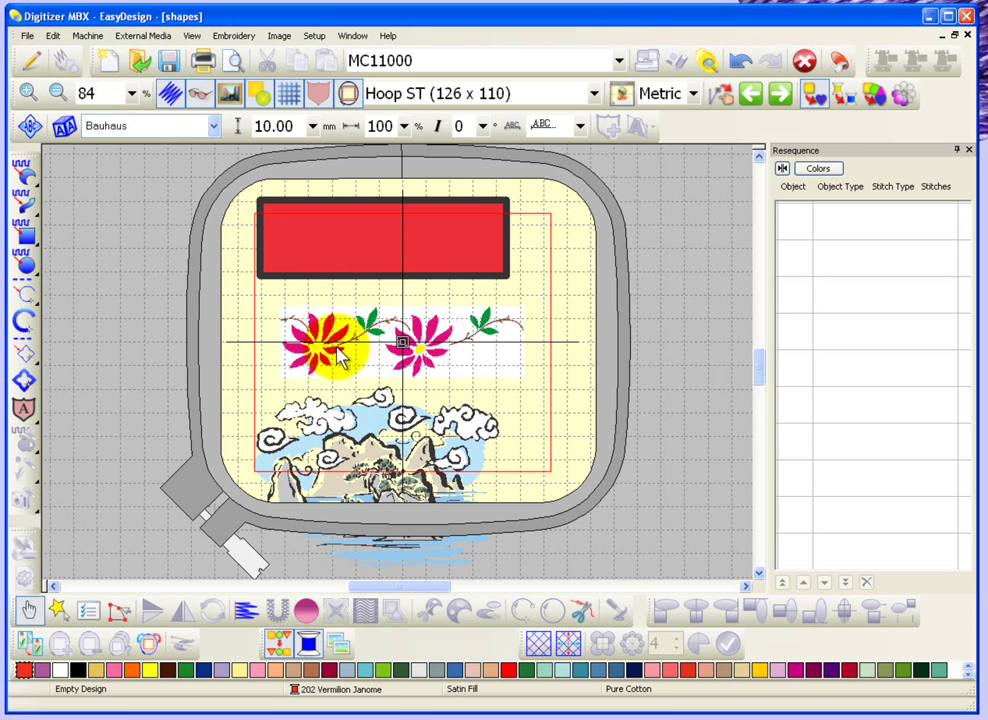
{"action": "left_click", "coordinate": [334, 350]}
{"action": "key", "text": "ctrl+z"}
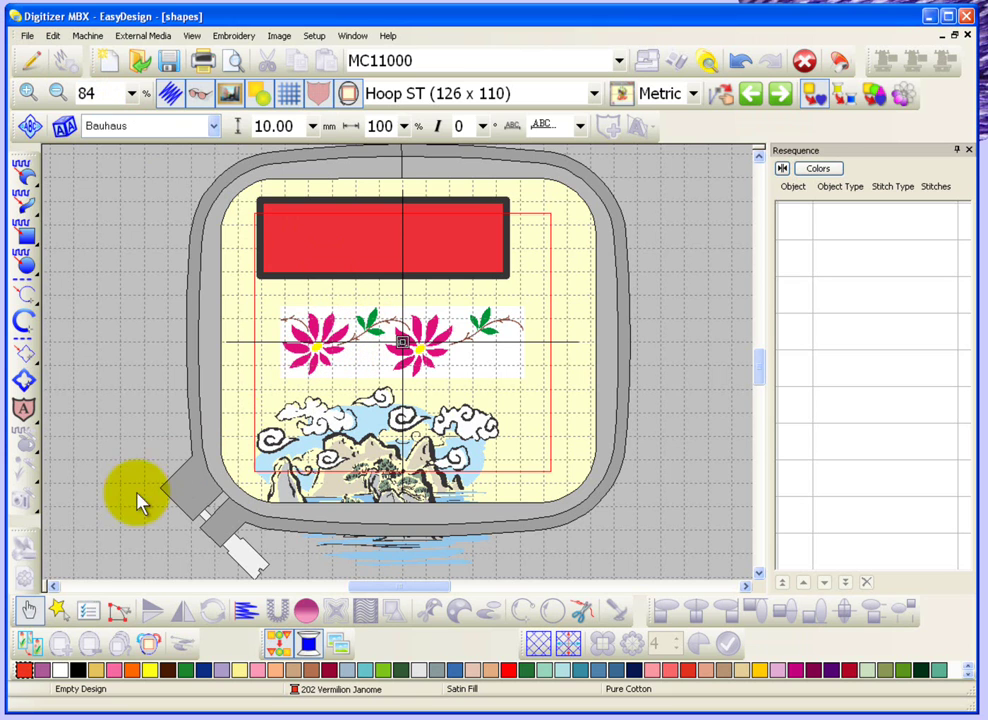